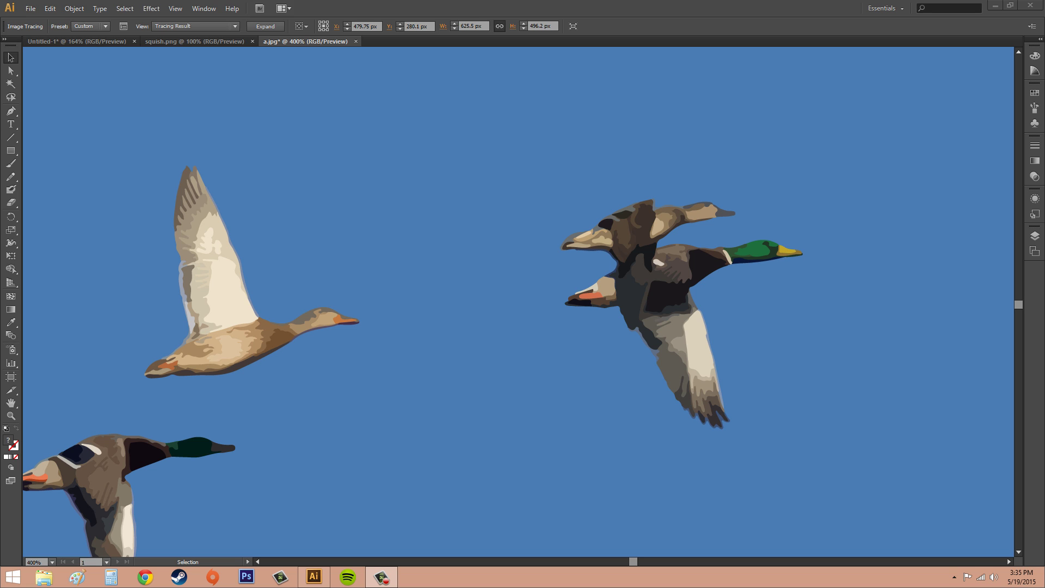
Preview the original duck photo, then switch the view back to the tracing result.
left_click(161, 90)
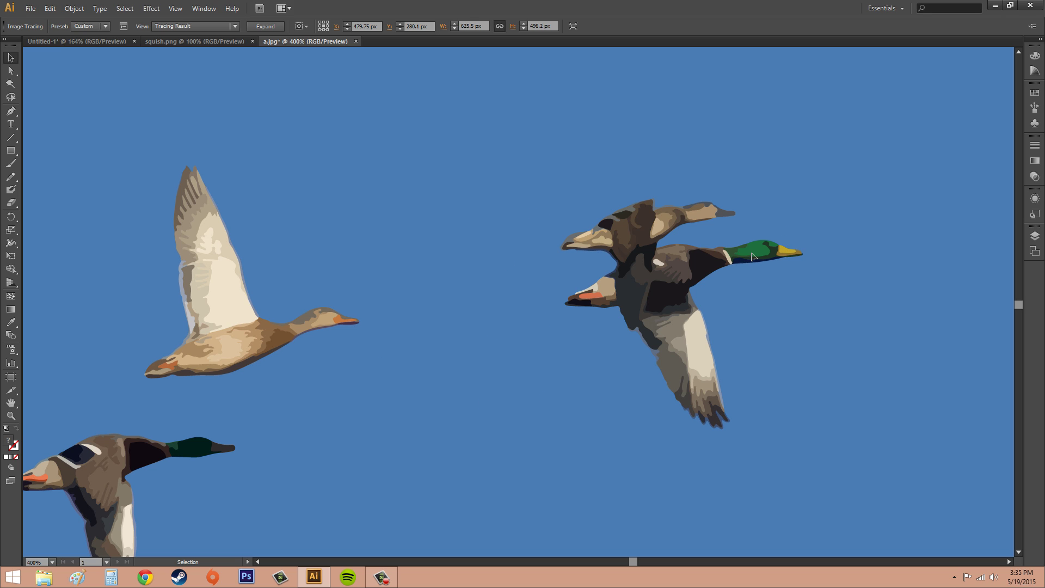
left_click(197, 28)
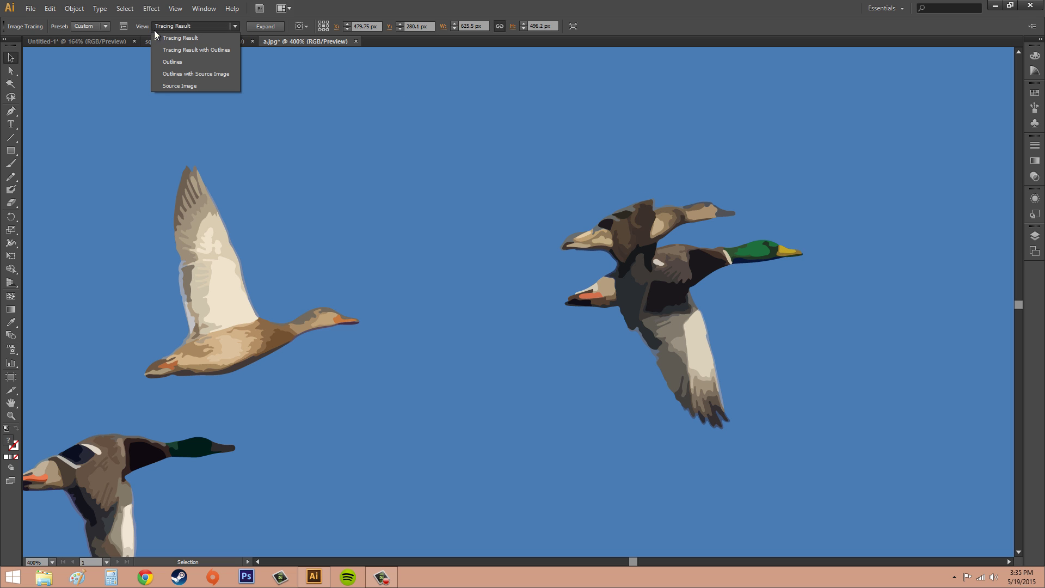
left_click(180, 86)
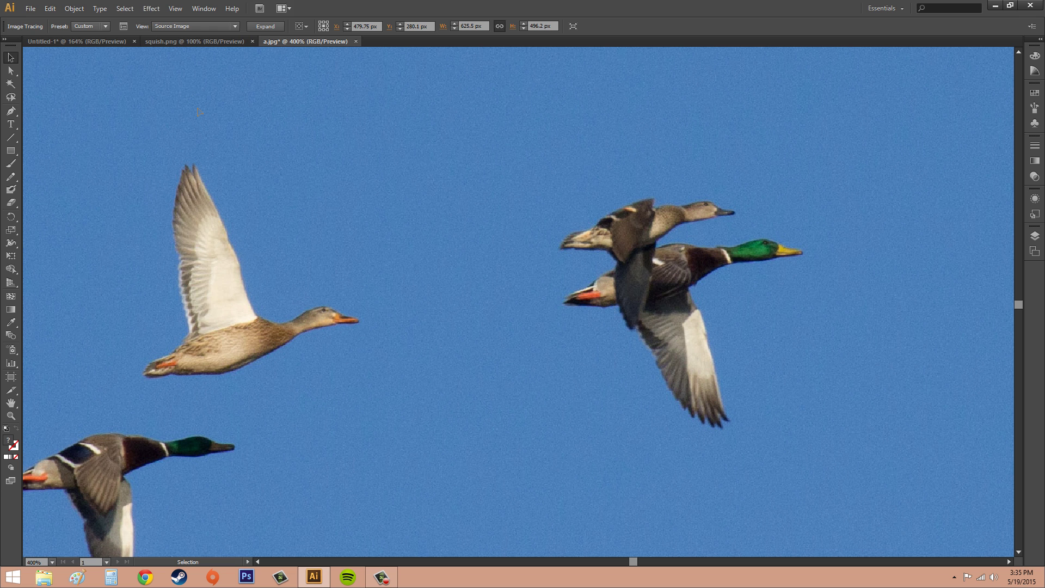
left_click(172, 28)
left_click(173, 38)
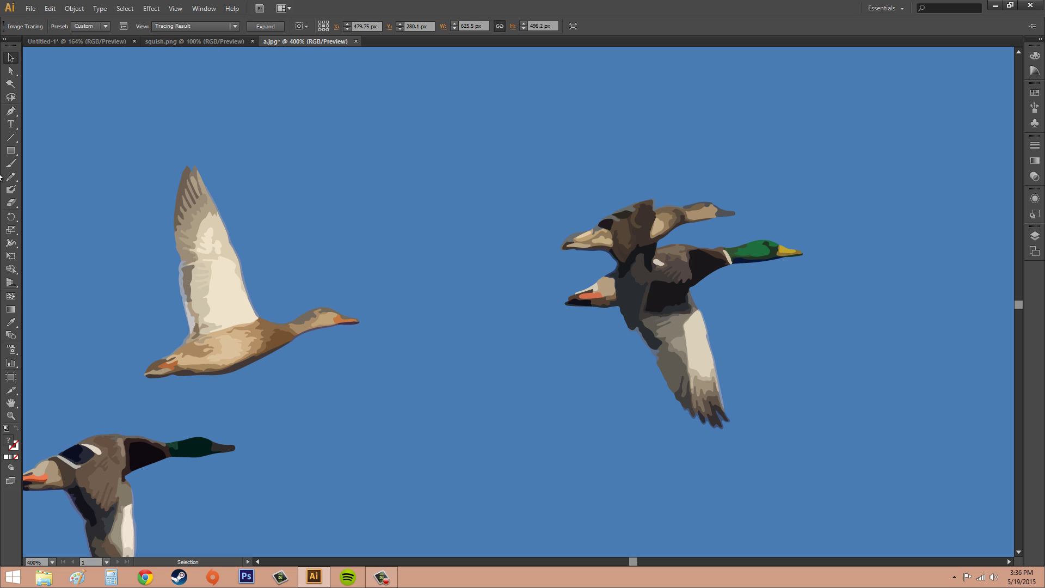
Expand the tracing and direct-select the left duck's cream wing shape.
left_click(266, 26)
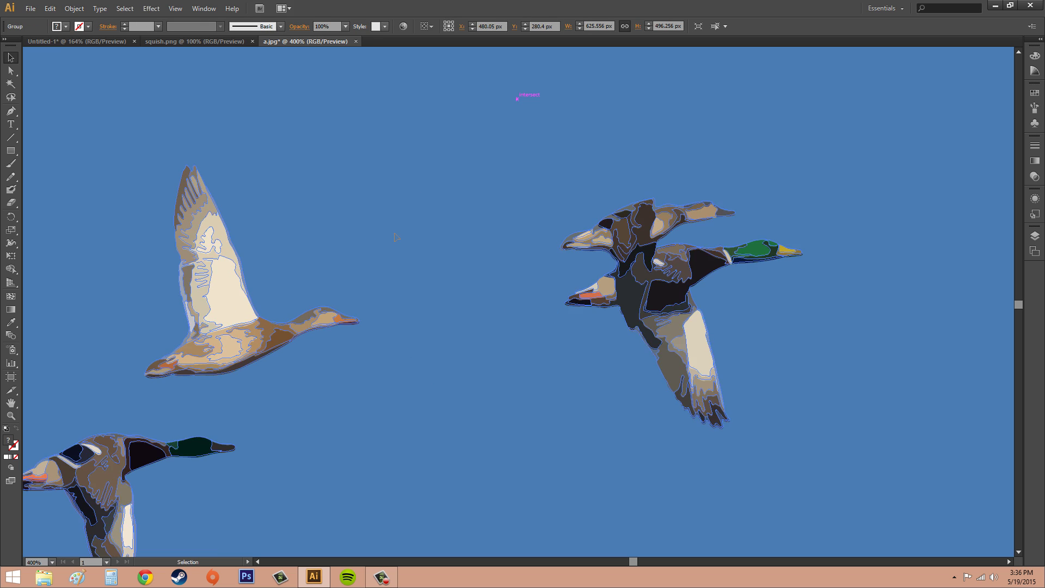
key("a")
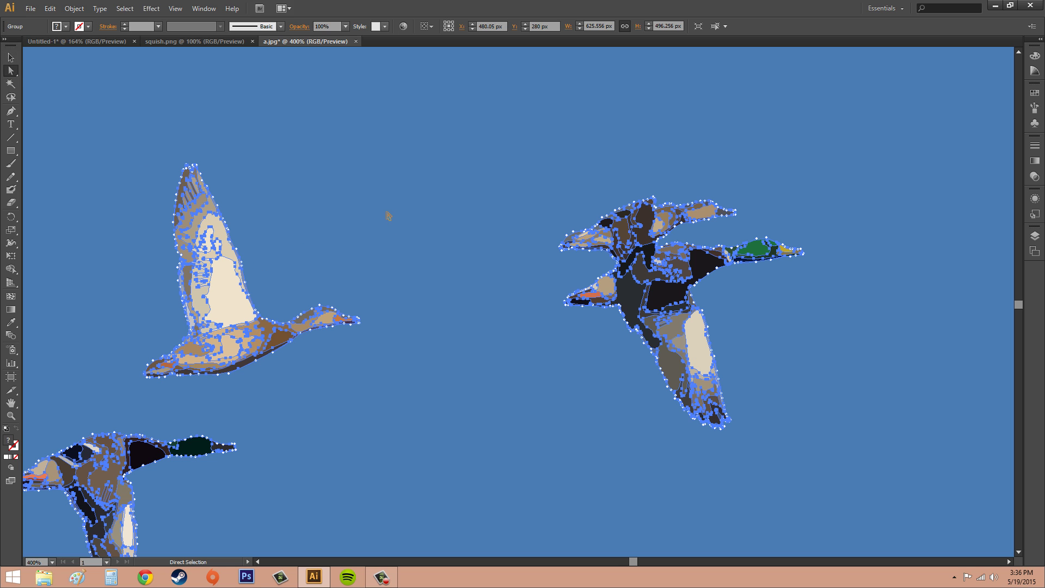
scroll(445, 165, "down", 2)
scroll(435, 196, "up", 2)
scroll(443, 210, "up", 3)
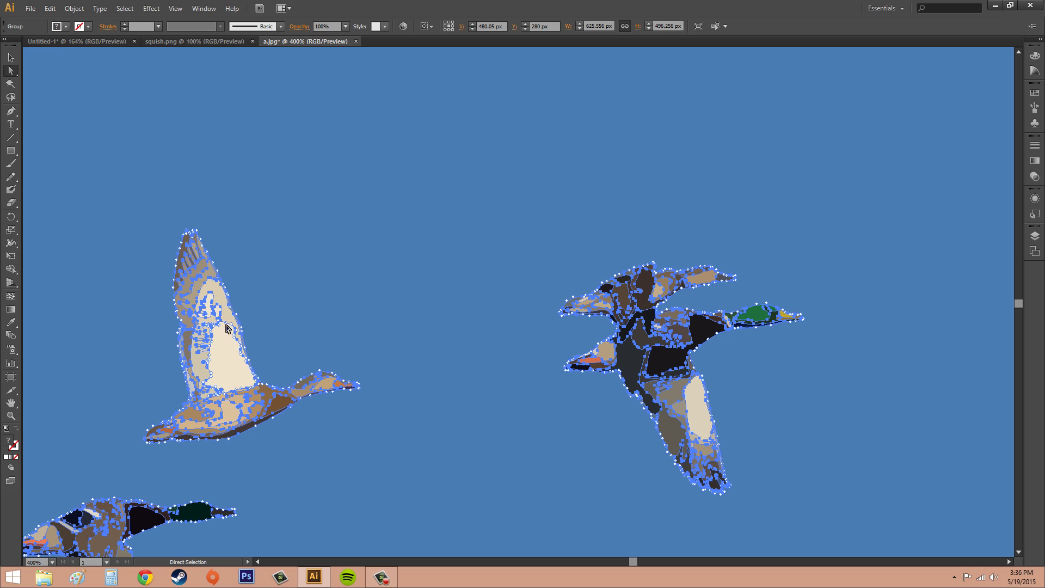
left_click(227, 324)
Zoom to 164% to fit the artboard, then select and deselect the middle duck's white wing patch.
left_click(52, 561)
left_click(70, 549)
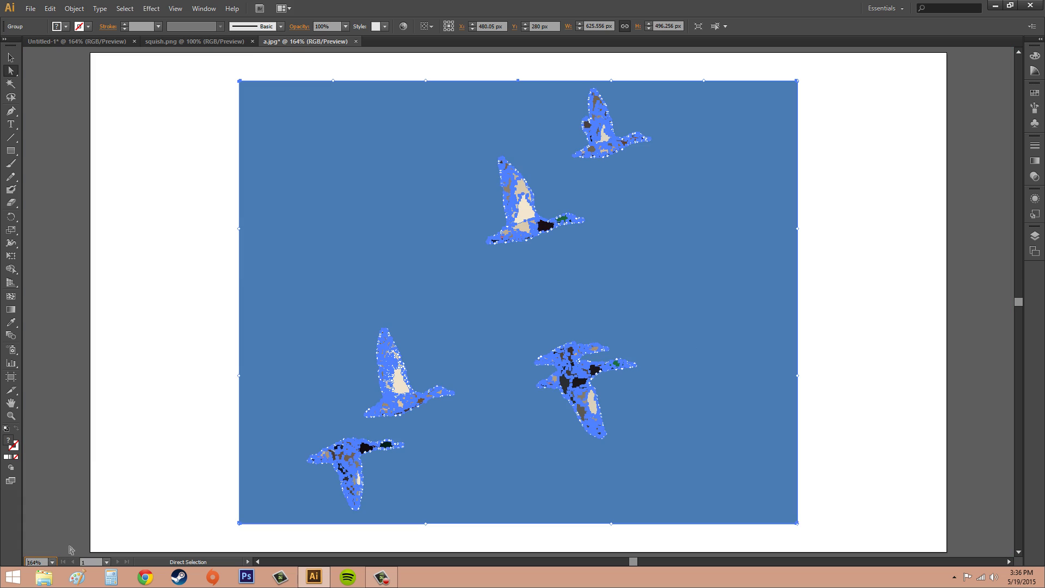
left_click(149, 334)
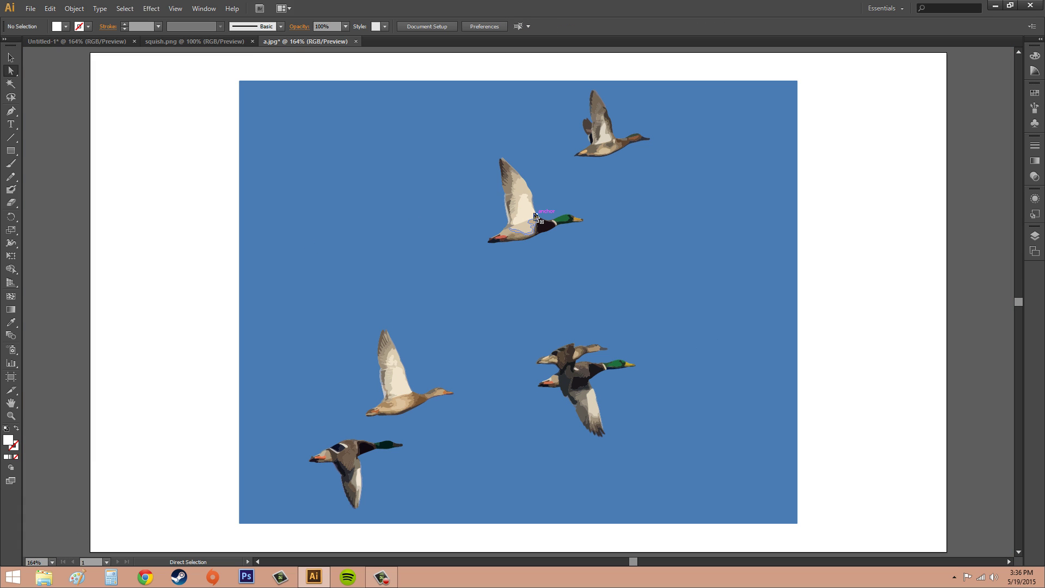
left_click(536, 216)
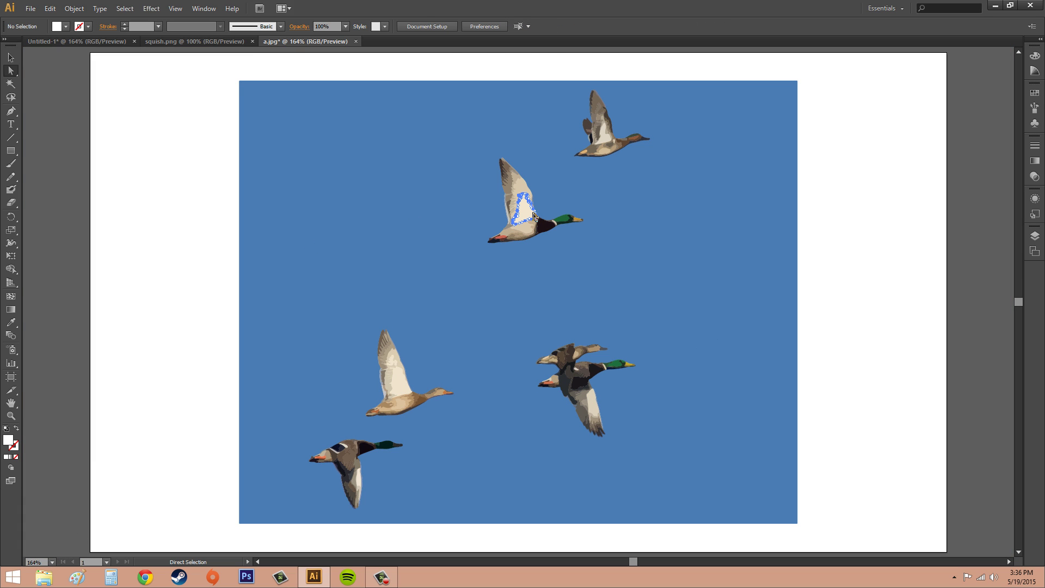
left_click(951, 157)
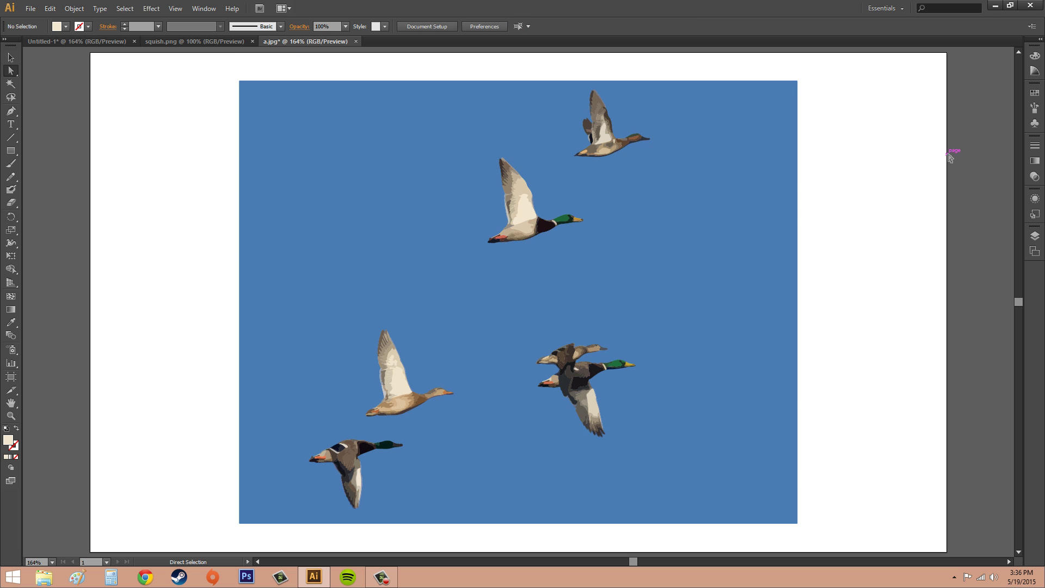
Delete the blue sky background shape, then undo the deletion.
left_click(721, 274)
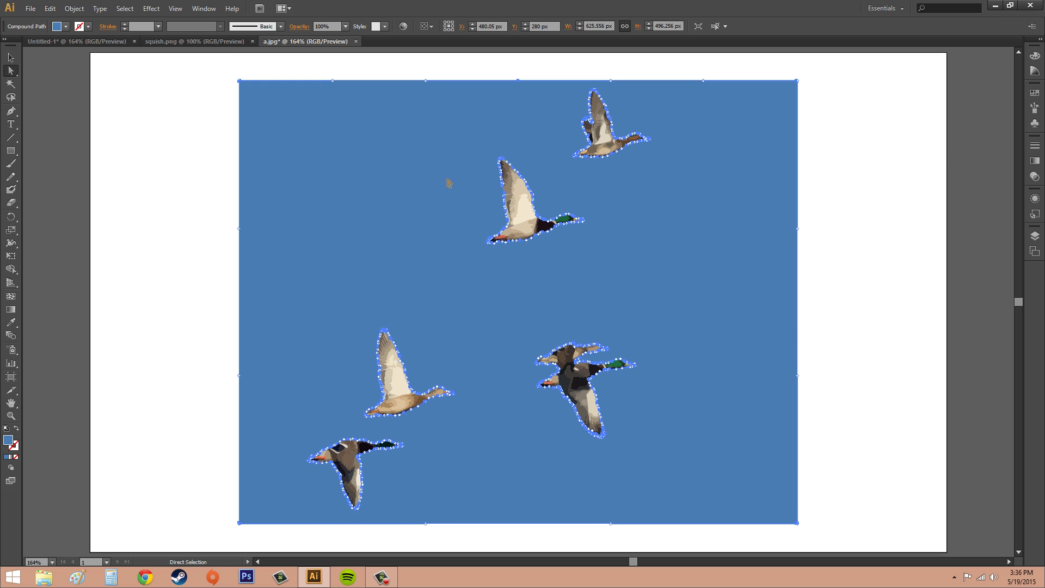
key("Delete")
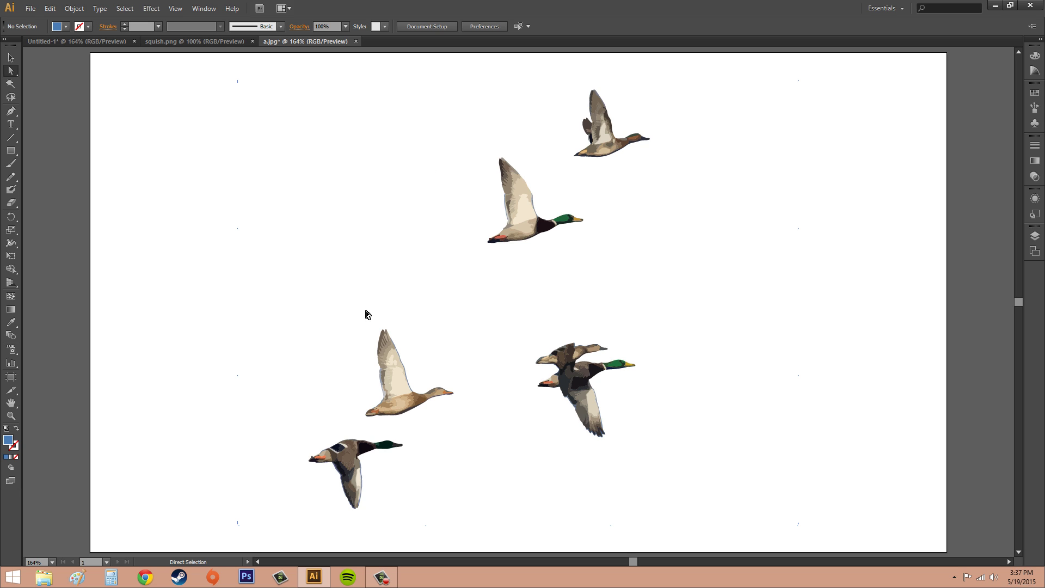
key("ctrl+z")
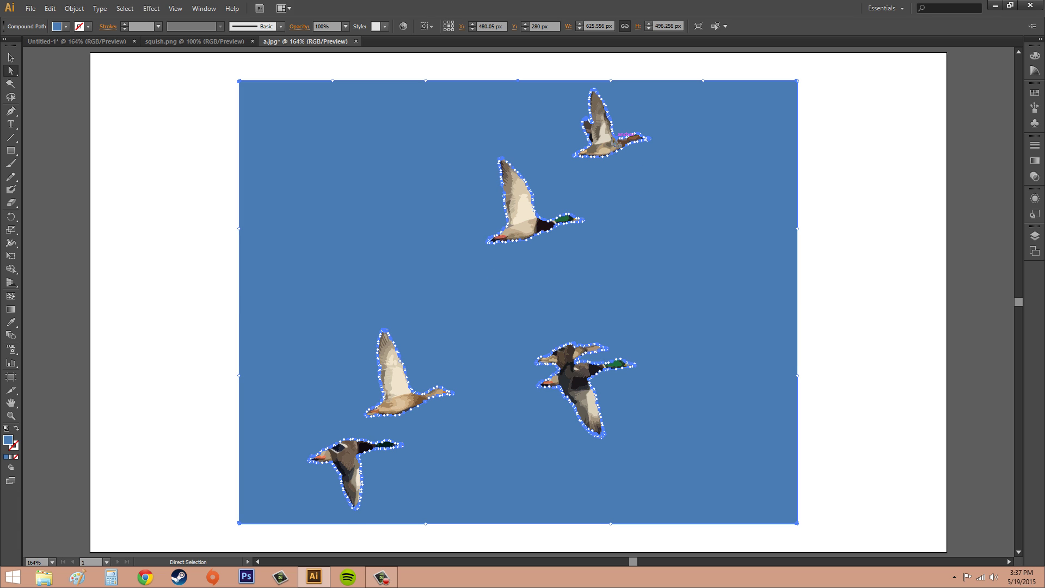
left_click(608, 138)
left_click(592, 405)
left_click(901, 403)
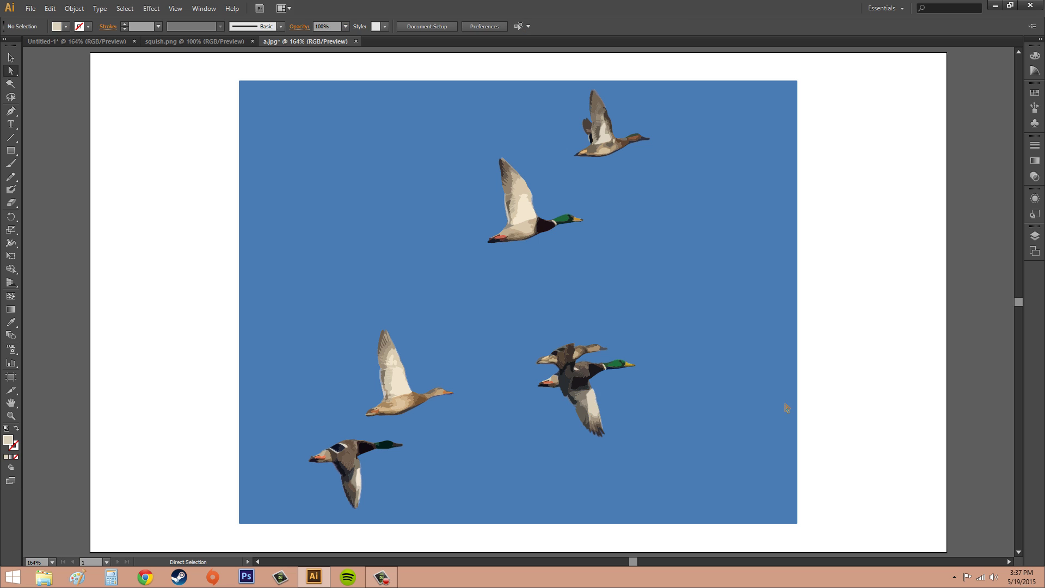
left_click(591, 413)
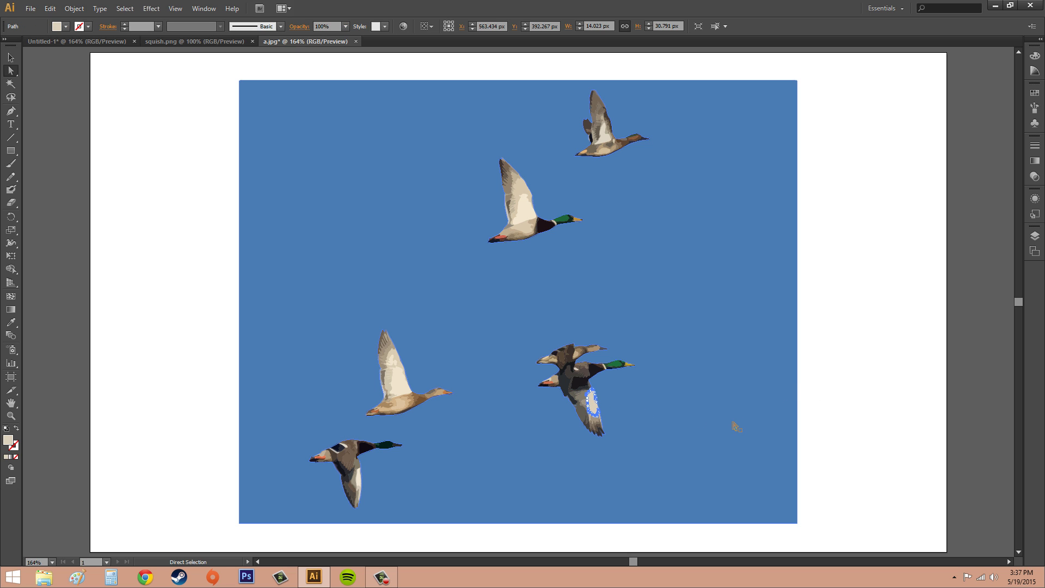
key("Delete")
left_click(594, 406)
key("Delete")
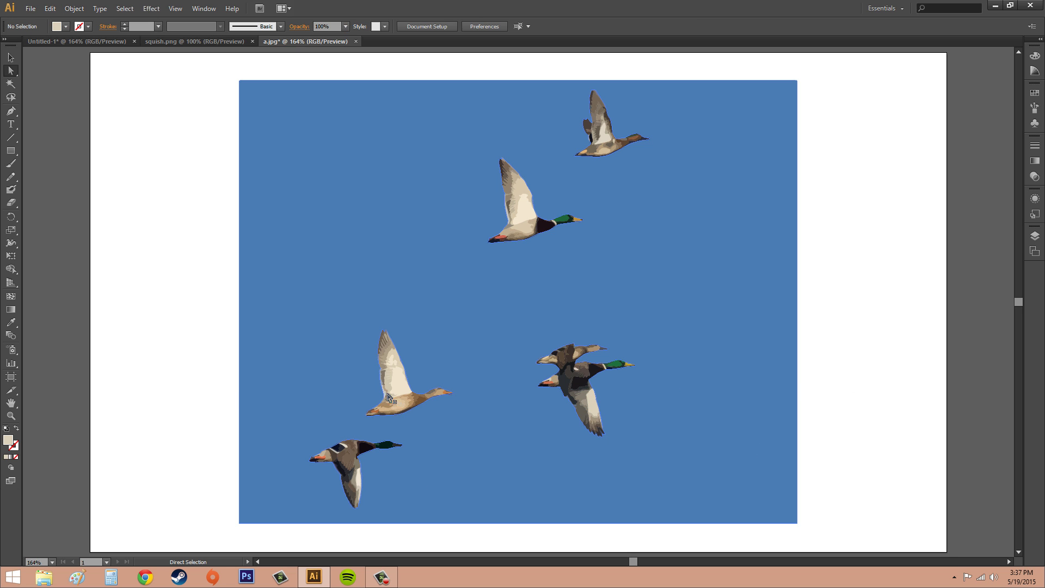
left_click(410, 390)
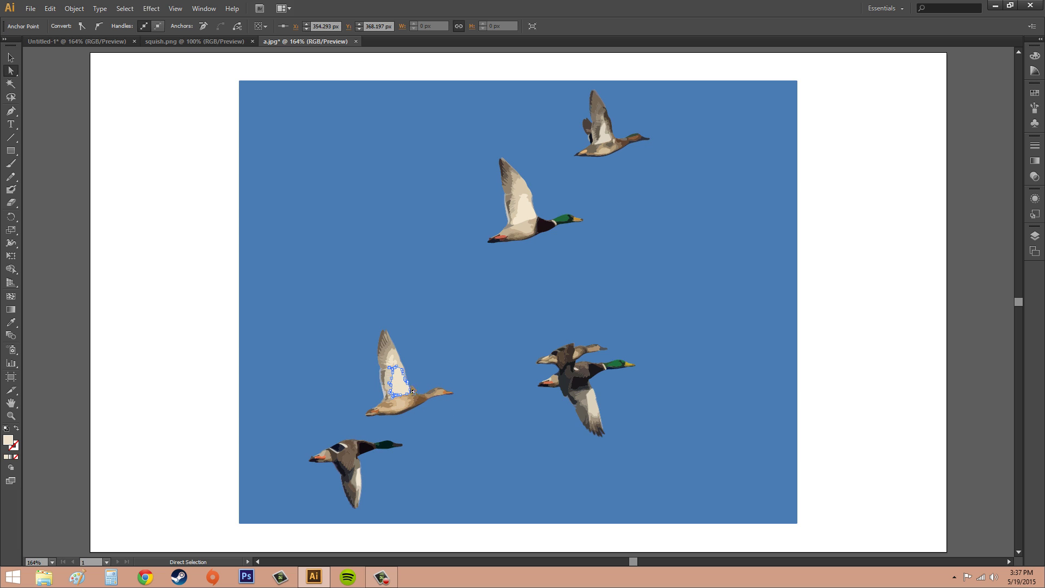
left_click_drag(411, 390, 448, 365)
key("ctrl+z")
Deselect the wing path by clicking empty canvas.
left_click(810, 365)
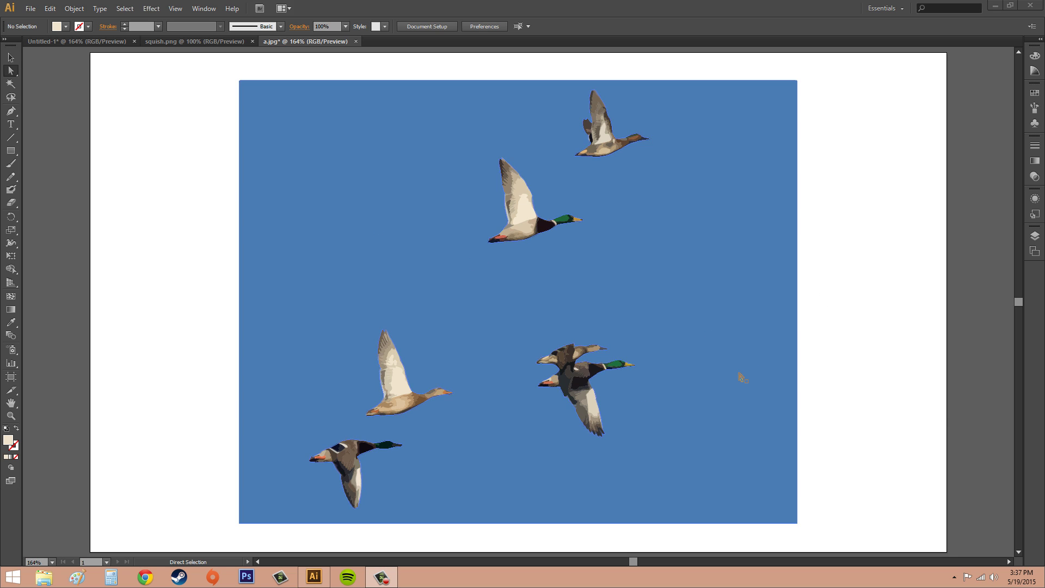
left_click(1035, 238)
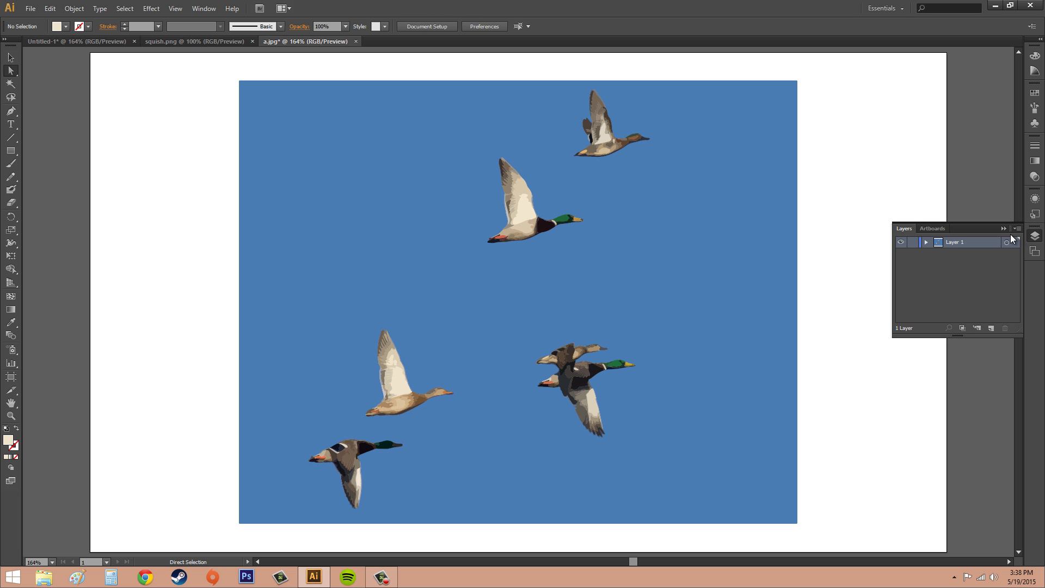
left_click(212, 14)
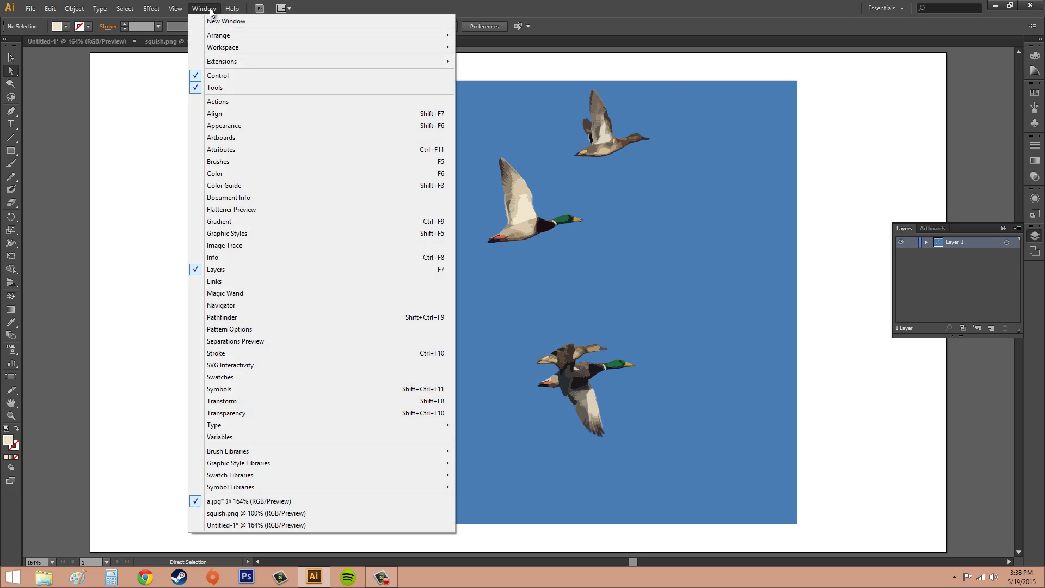
left_click(975, 282)
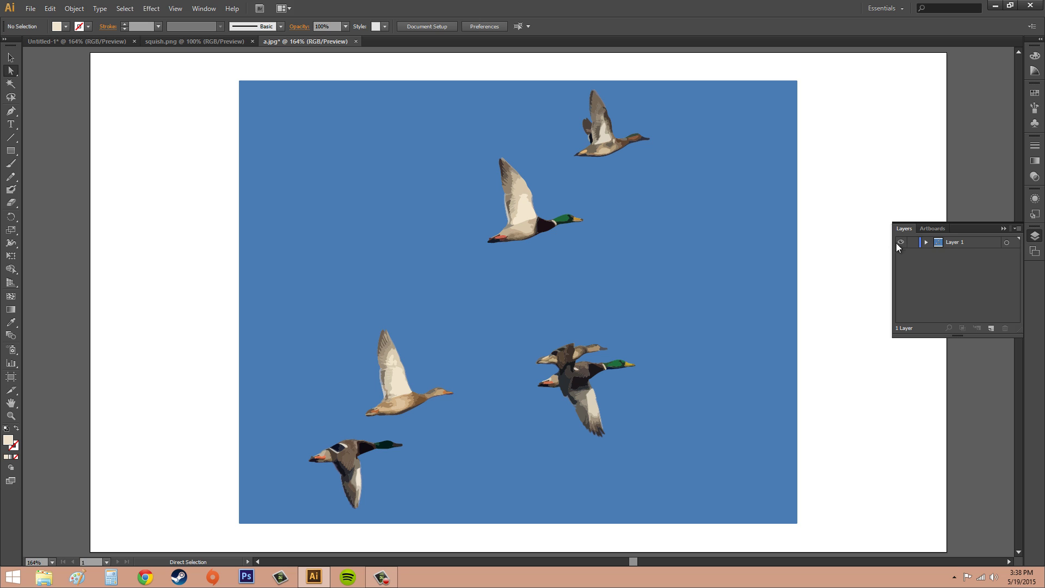
left_click(927, 242)
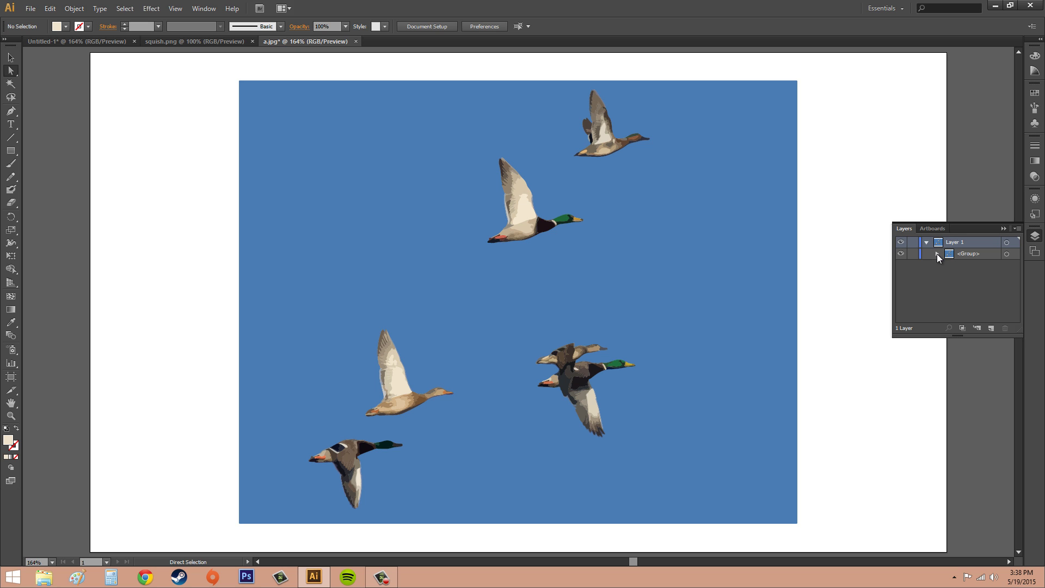
left_click(936, 253)
scroll(969, 289, "down", 1)
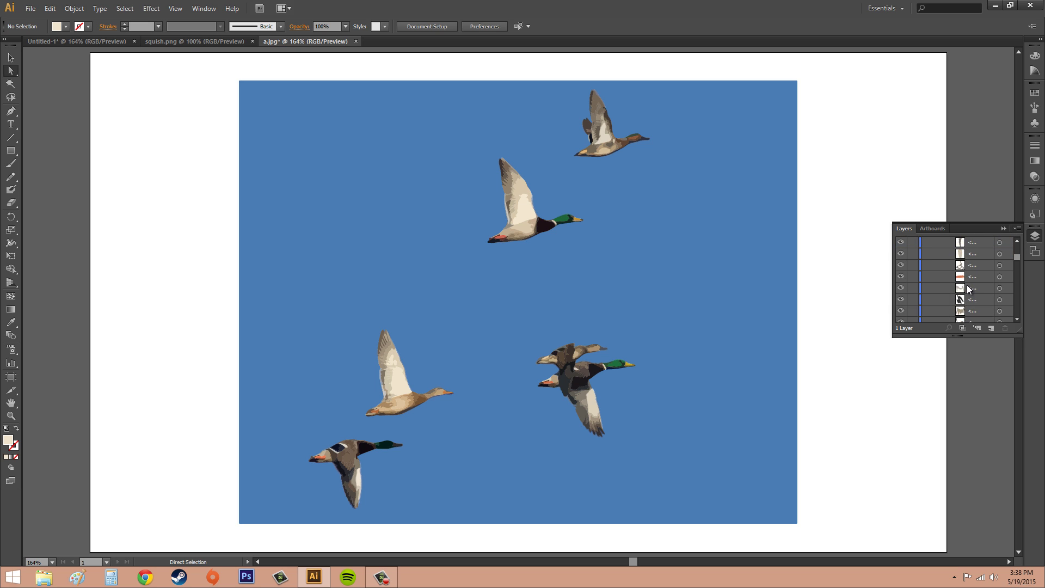
scroll(968, 289, "down", 4)
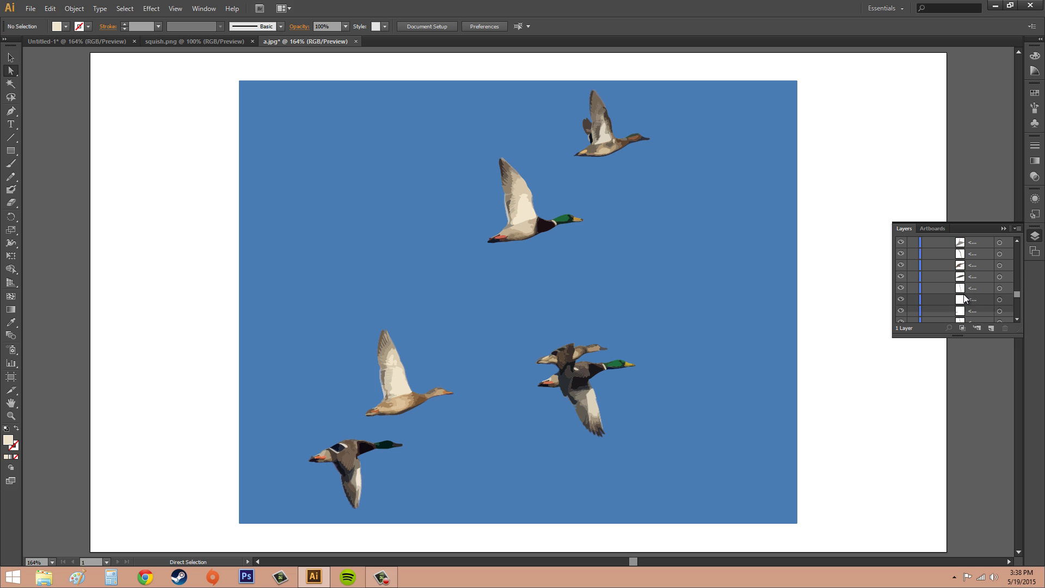
scroll(963, 299, "down", 2)
scroll(932, 303, "up", 5)
scroll(940, 301, "up", 4)
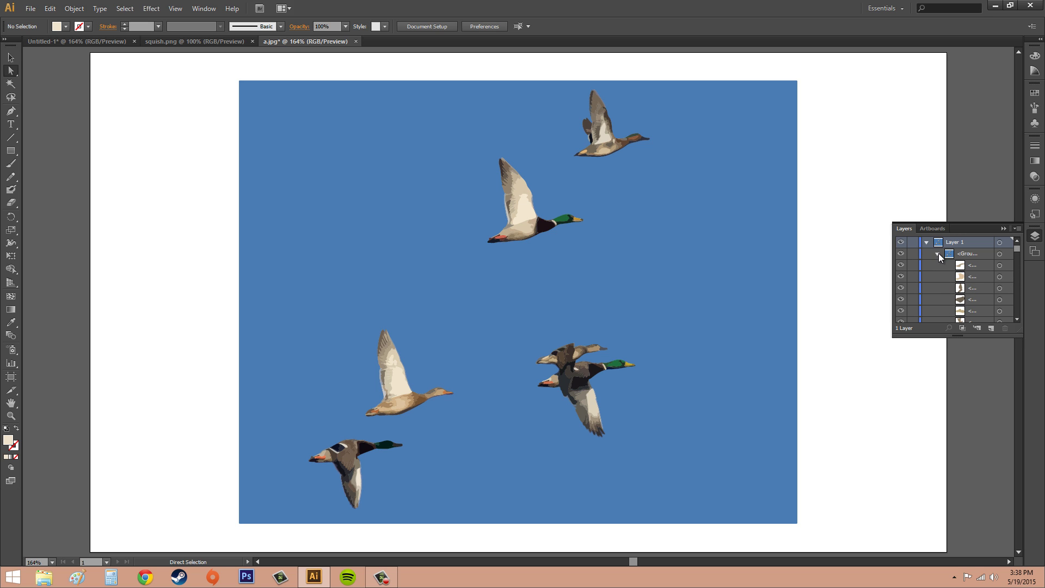
left_click(938, 253)
left_click(937, 254)
left_click(938, 254)
left_click(926, 242)
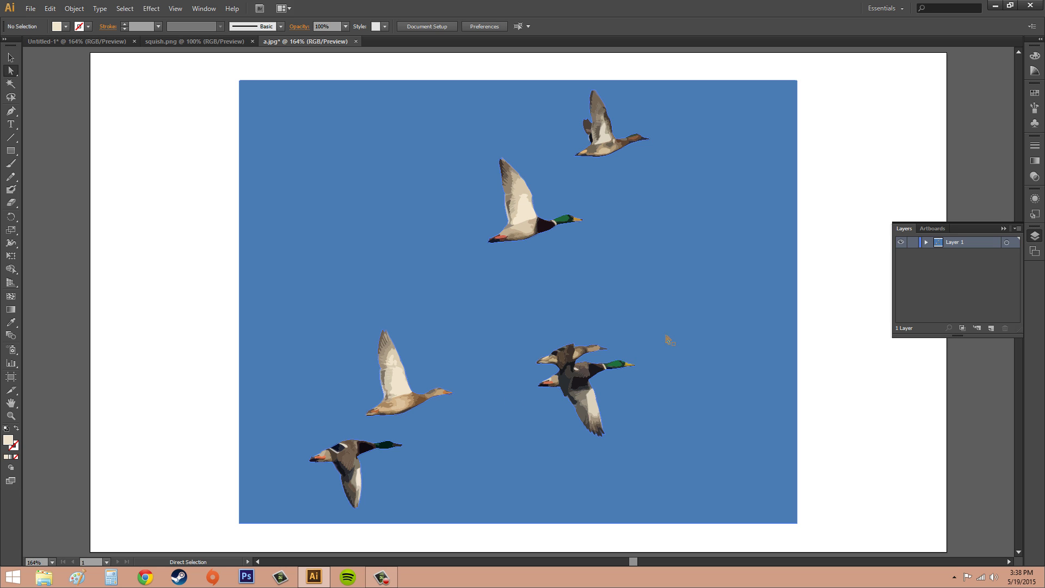
Select all artwork, deselect it, then direct-select the blue sky compound path.
left_click(11, 57)
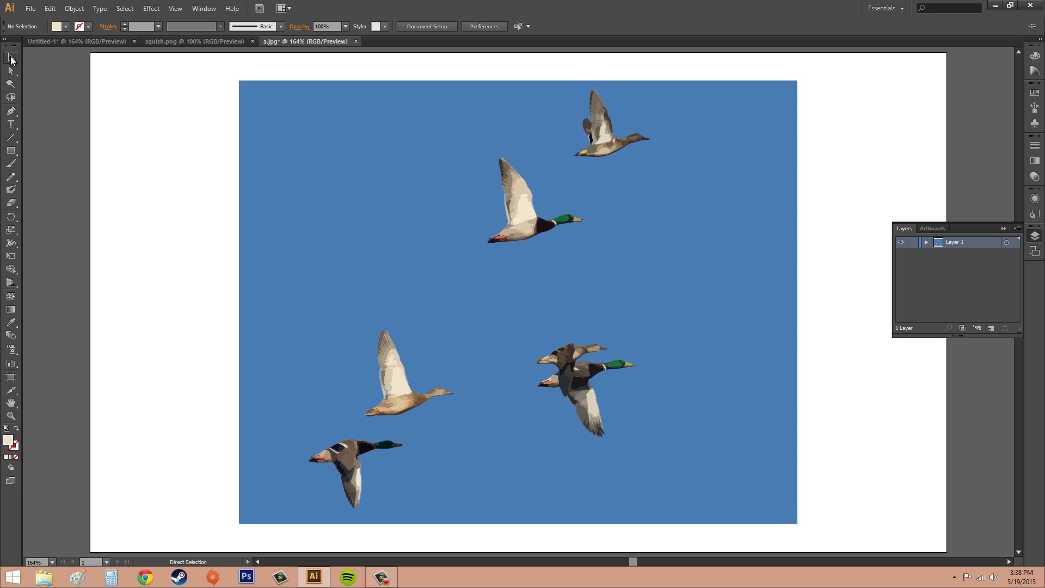
key("ctrl+a")
left_click(869, 134)
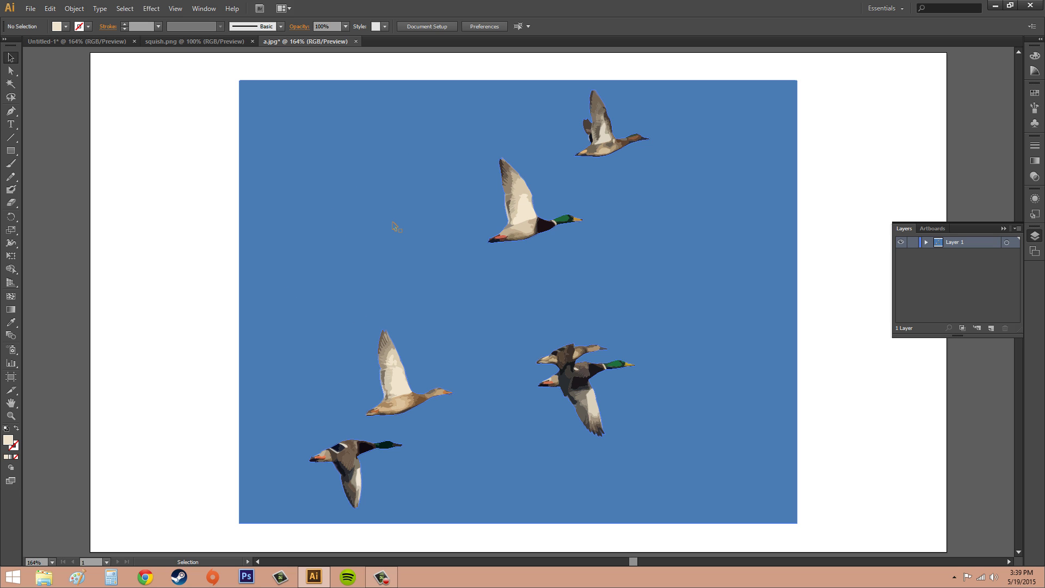
left_click(11, 71)
left_click(305, 133)
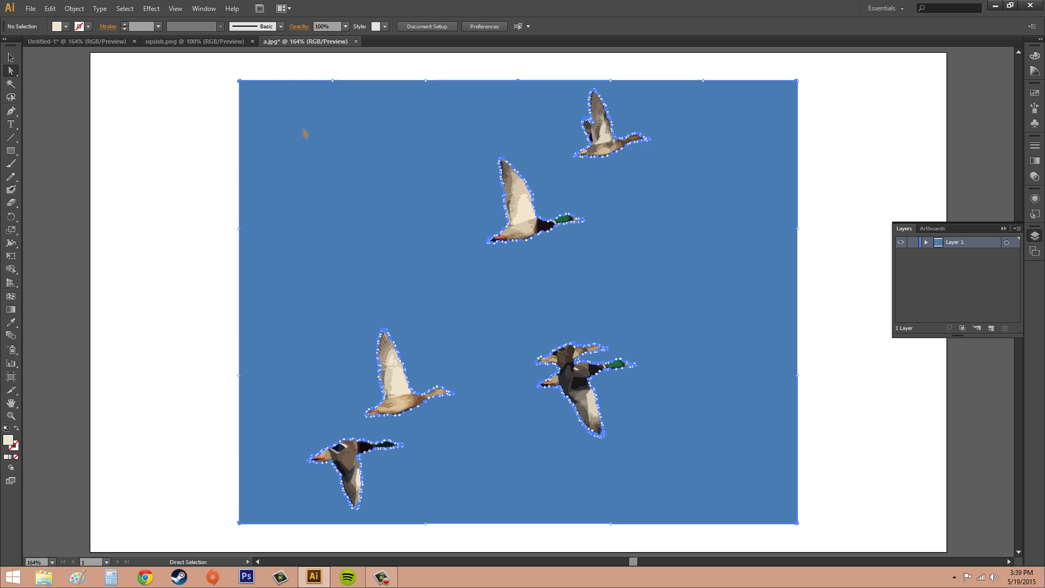
Deselect the sky path and collapse the Layers panel back into the dock.
left_click(195, 132)
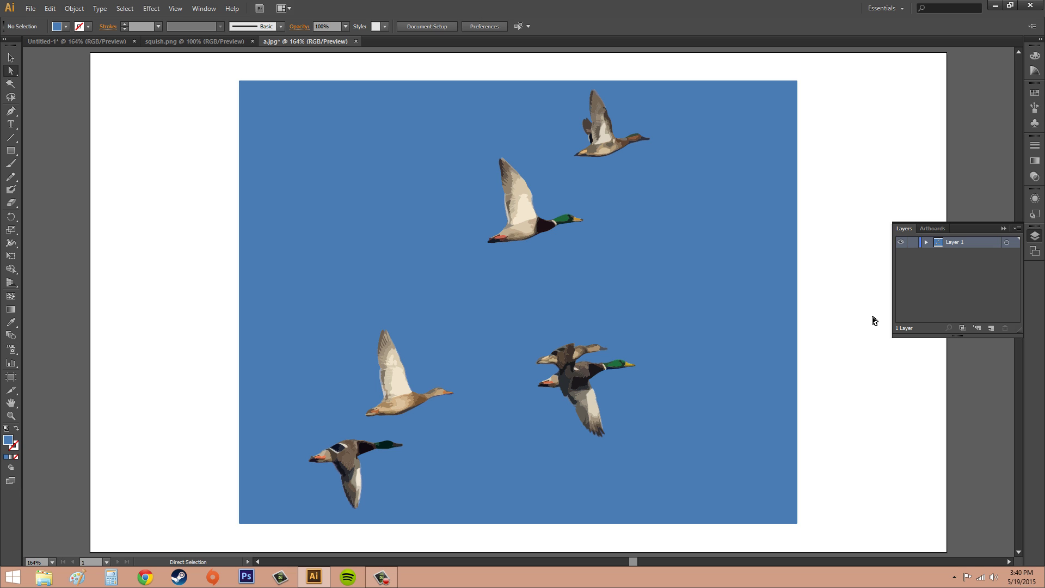
left_click(1005, 227)
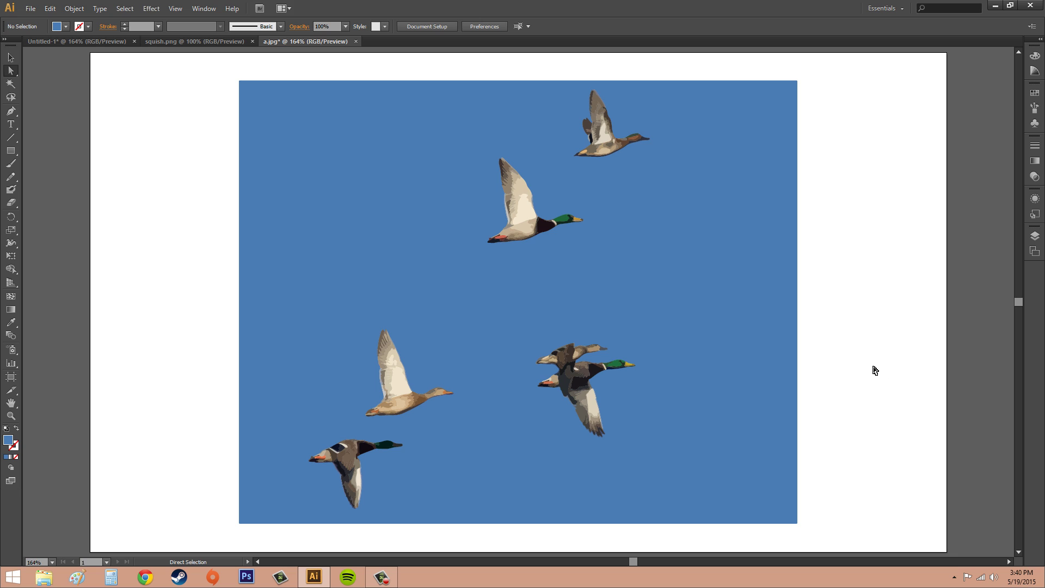